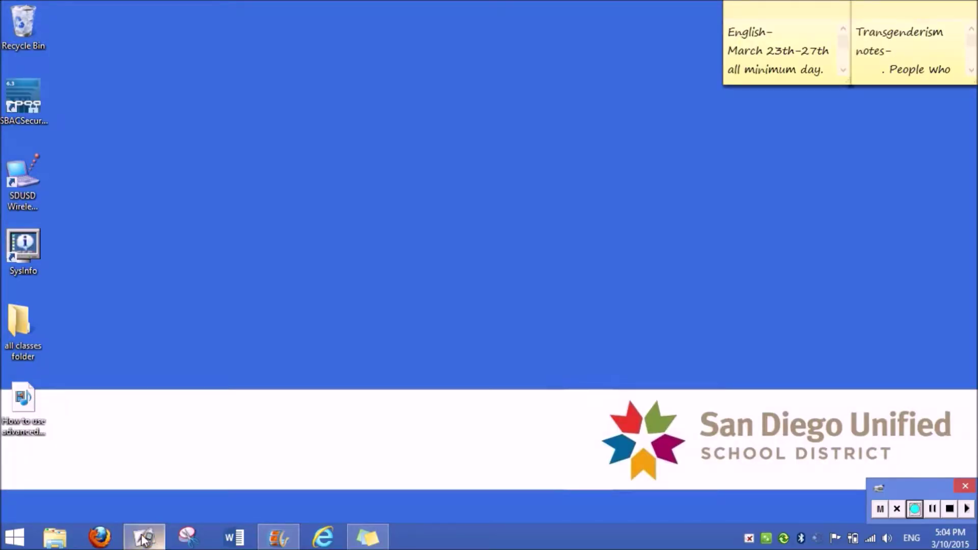
Launch Firefox and load google.com in place of the school district site
left_click(111, 535)
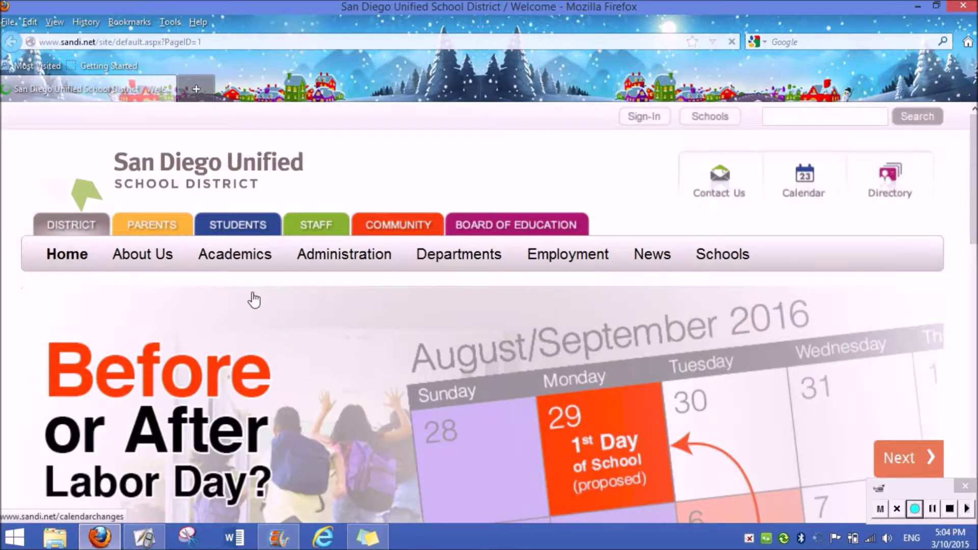
left_click(239, 40)
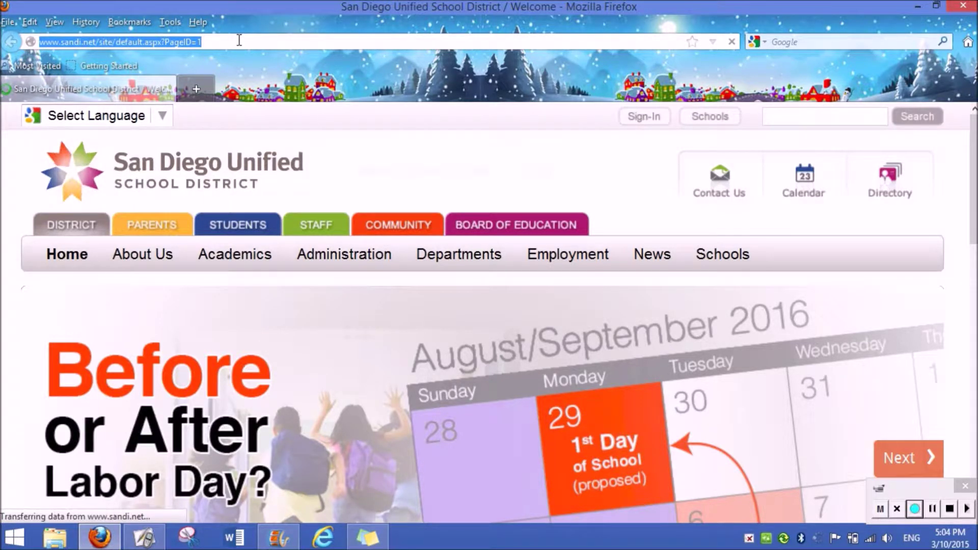
type("google.com/")
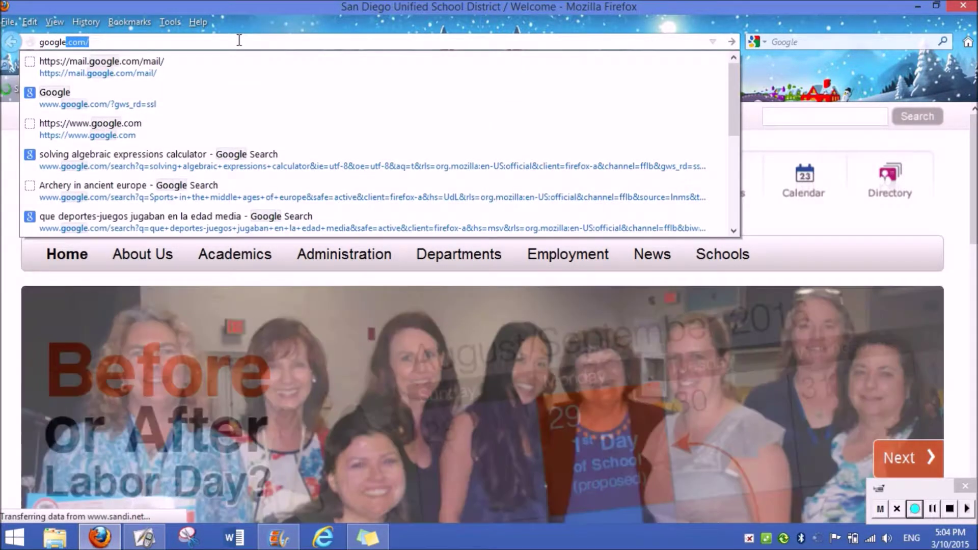
key("Return")
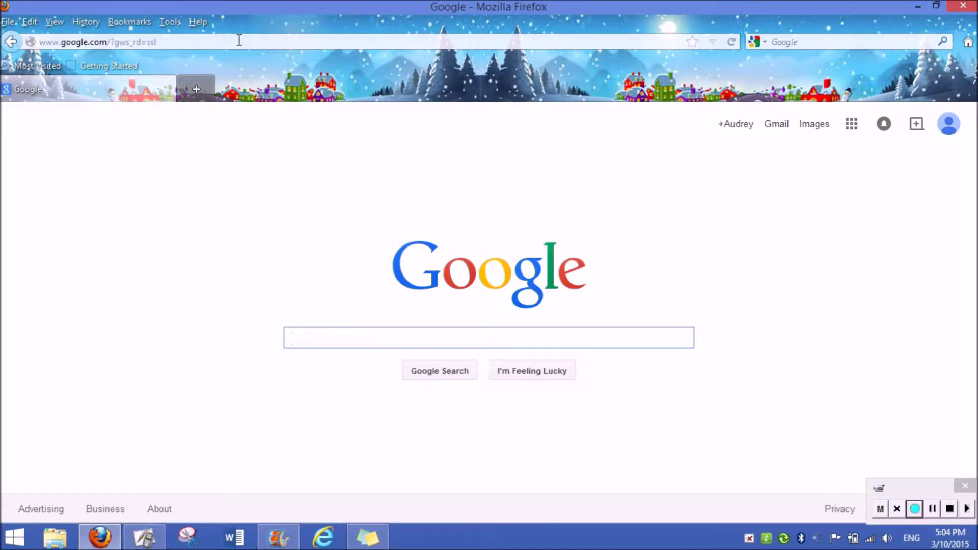
Search Google for 'Butterflies' and switch to the Images results
type("Bu")
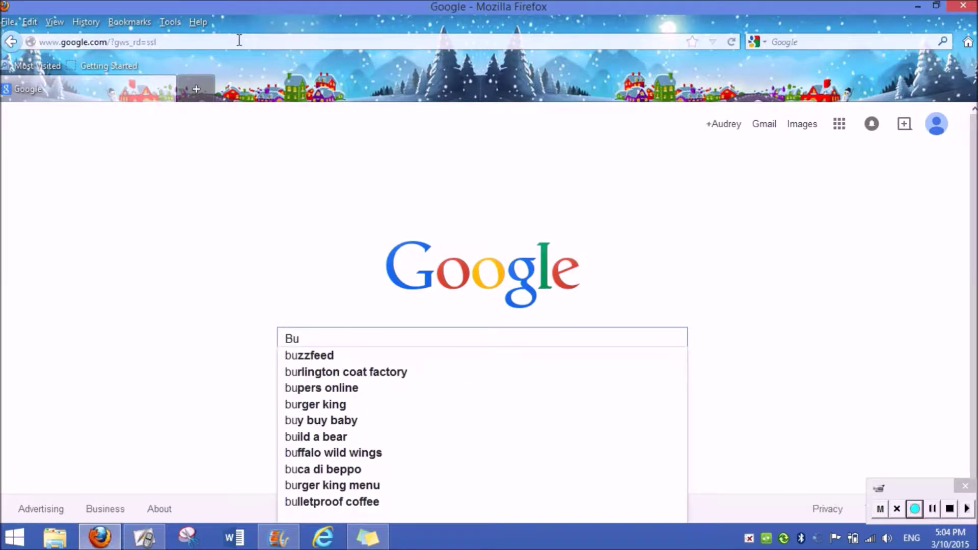
type("tterflies")
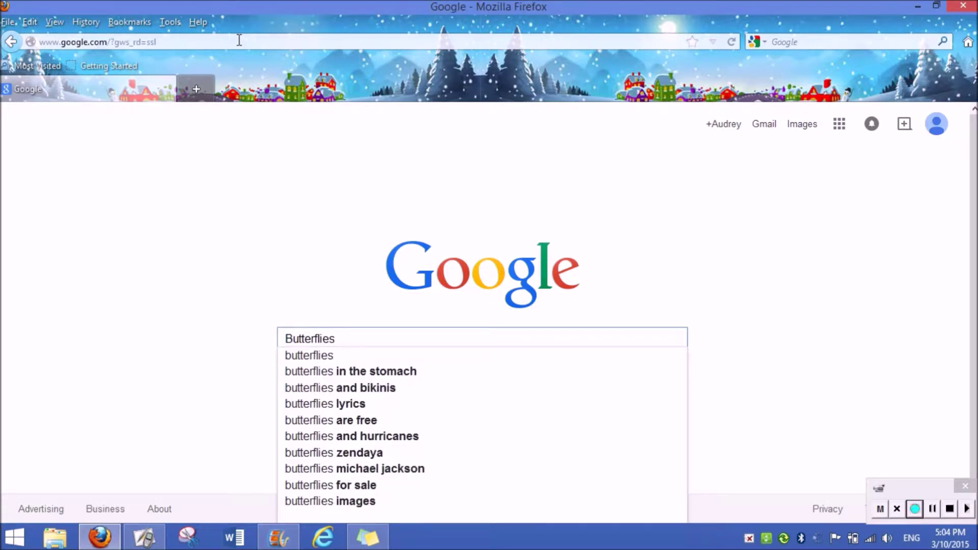
key("Return")
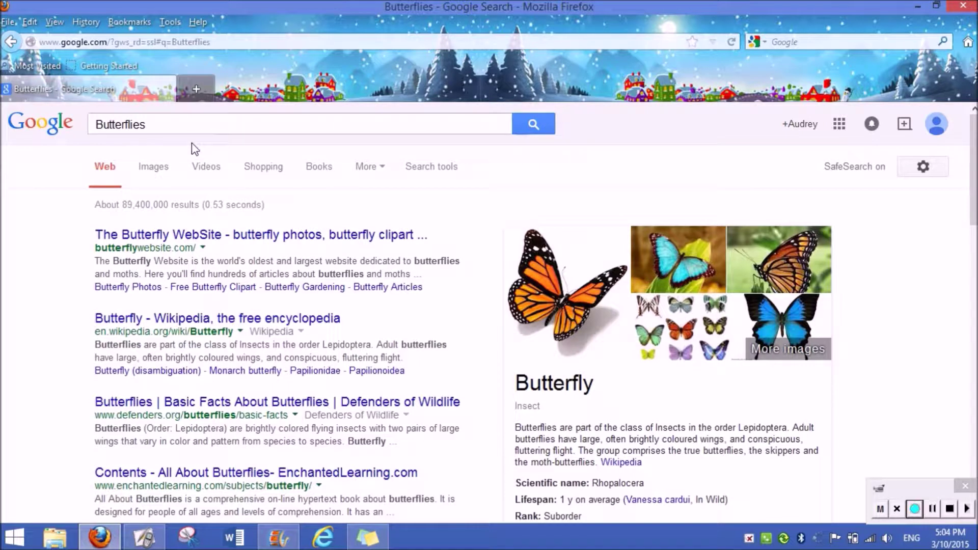
left_click(164, 173)
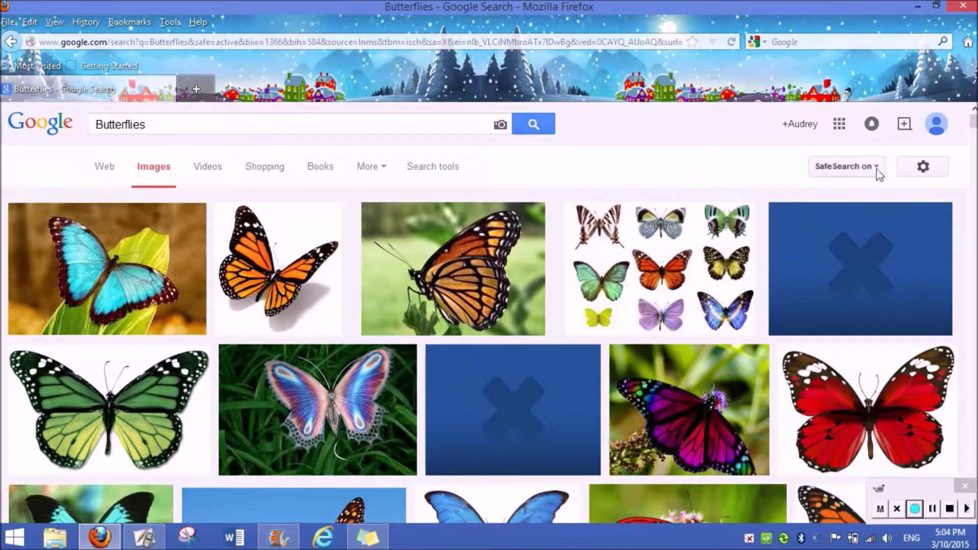
left_click(924, 173)
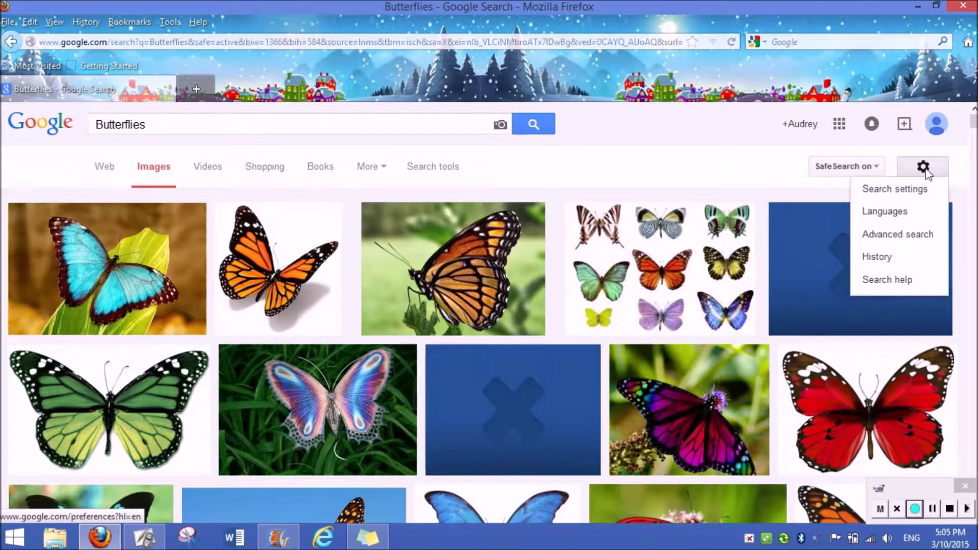
Open Advanced Image Search with 'Butterflies' prefilled in the all-these-words field
left_click(918, 243)
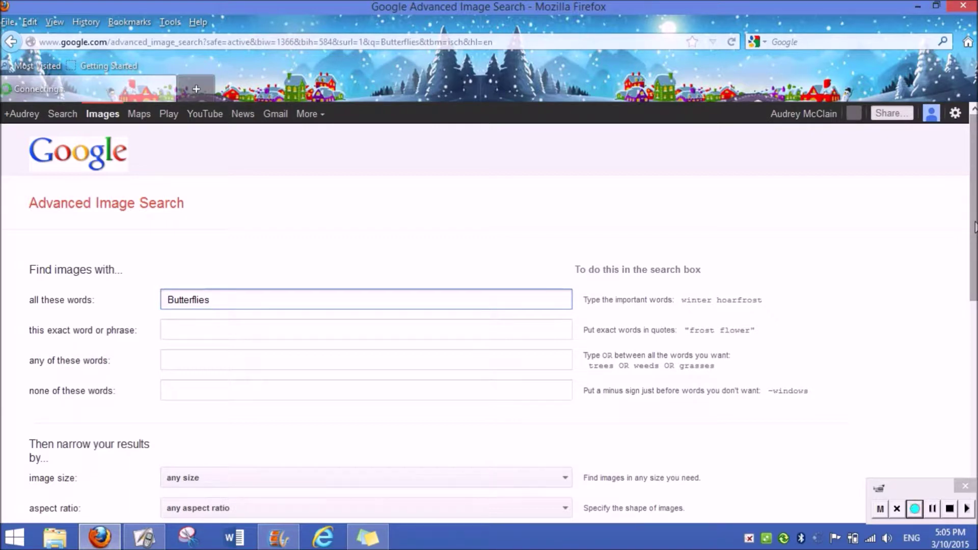
Set the colors-in-image filter to black & white, replacing a briefly chosen blue
left_click_drag(975, 228, 975, 275)
scroll(549, 409, "down", 3)
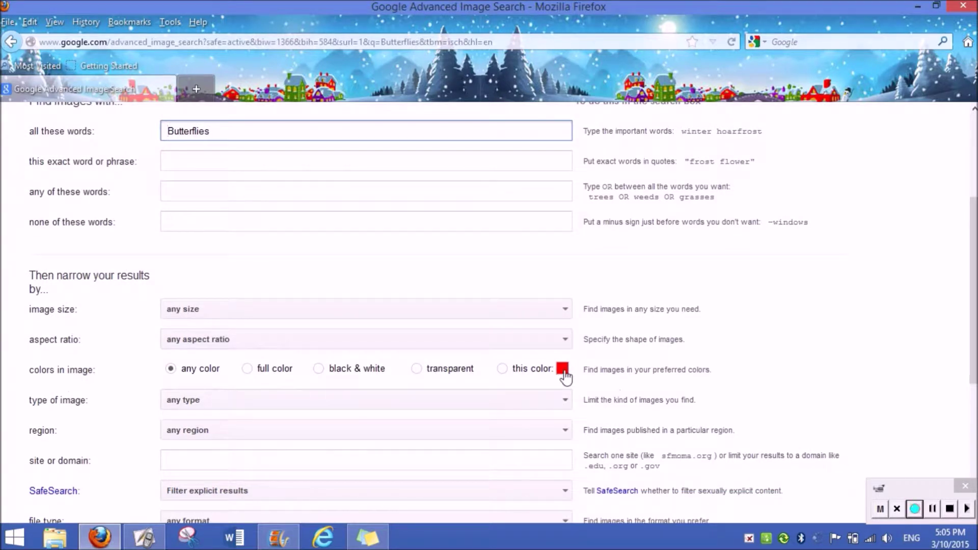
left_click(563, 371)
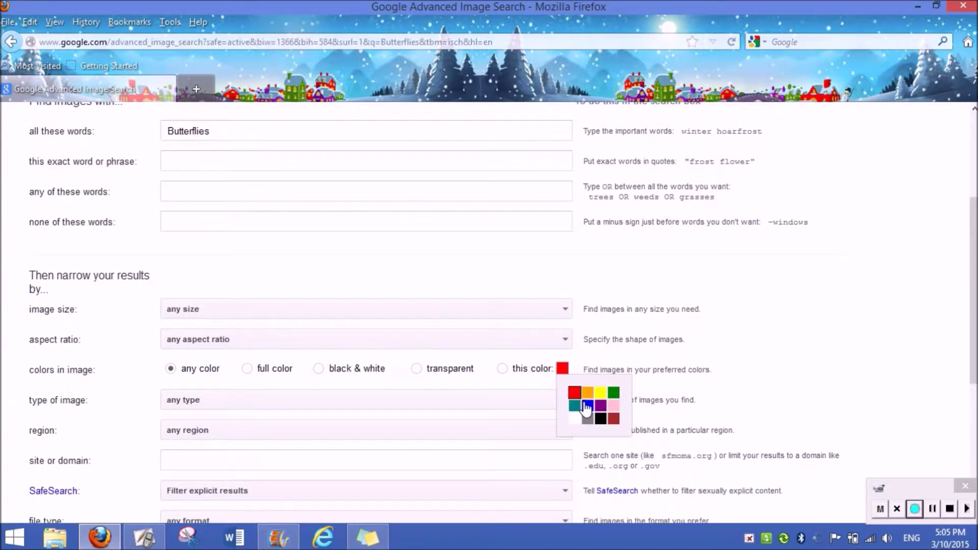
left_click(587, 406)
left_click(779, 401)
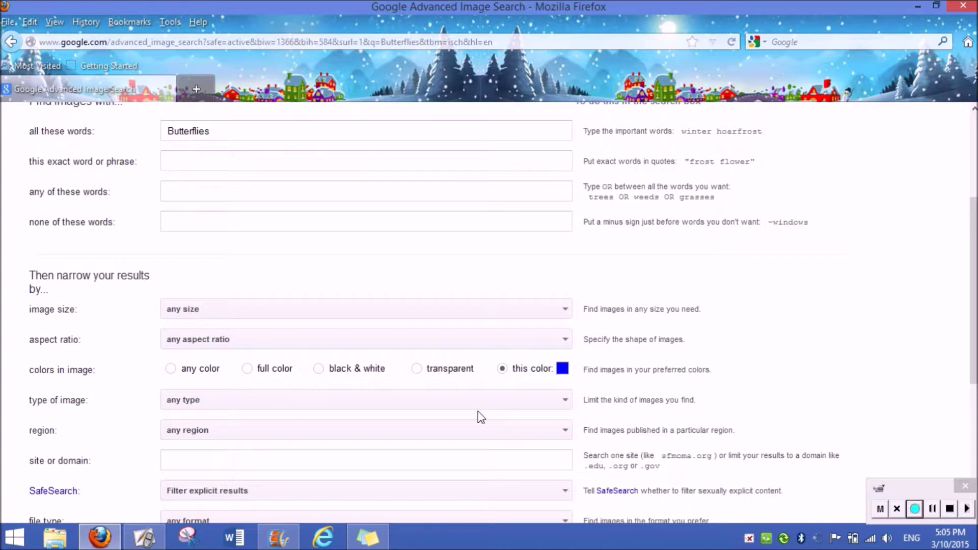
left_click(319, 369)
scroll(503, 312, "down", 2)
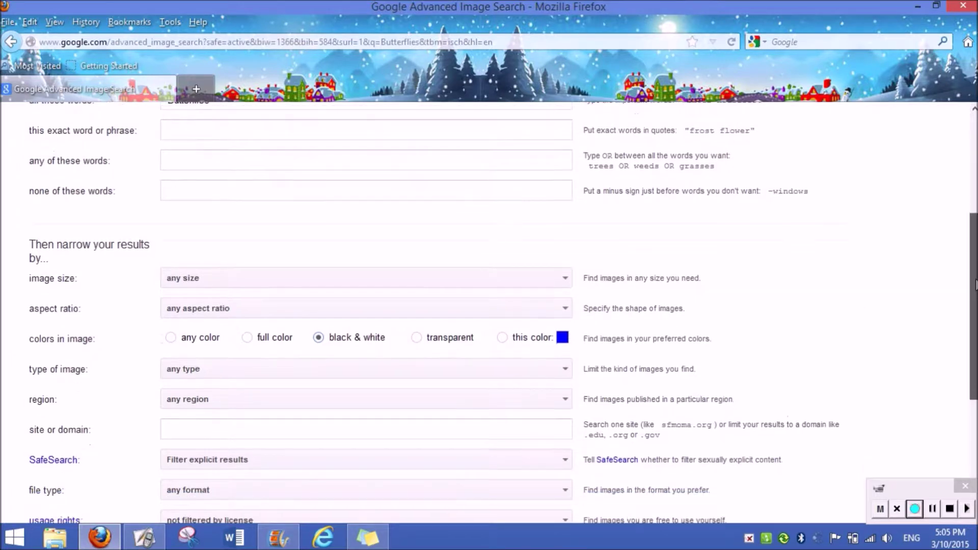
scroll(625, 365, "down", 3)
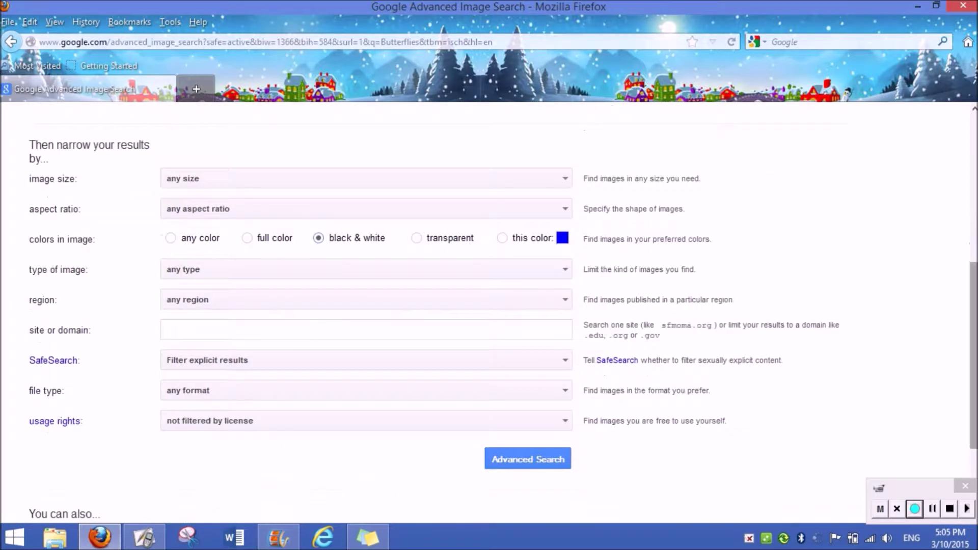
Restrict usage rights to 'free to use or share' and run the advanced search
left_click(565, 391)
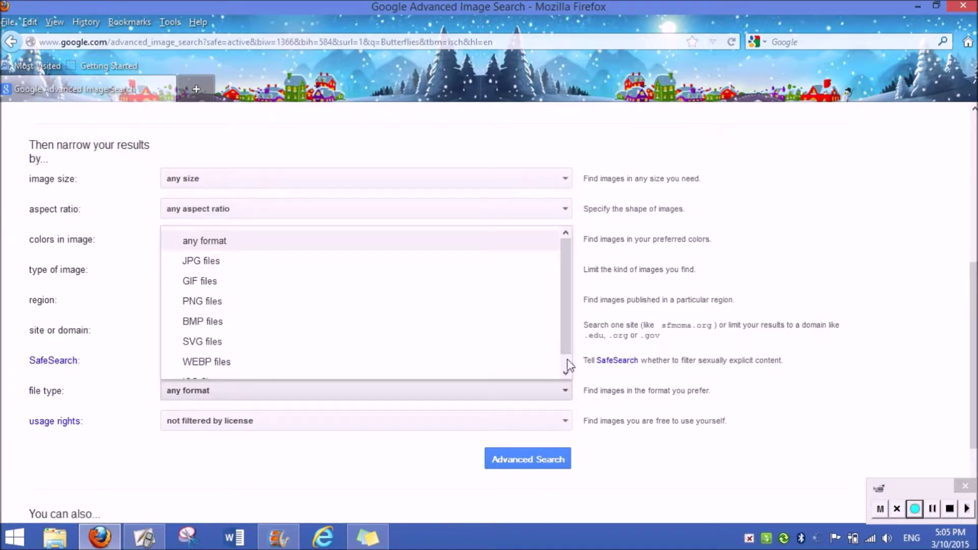
left_click(885, 312)
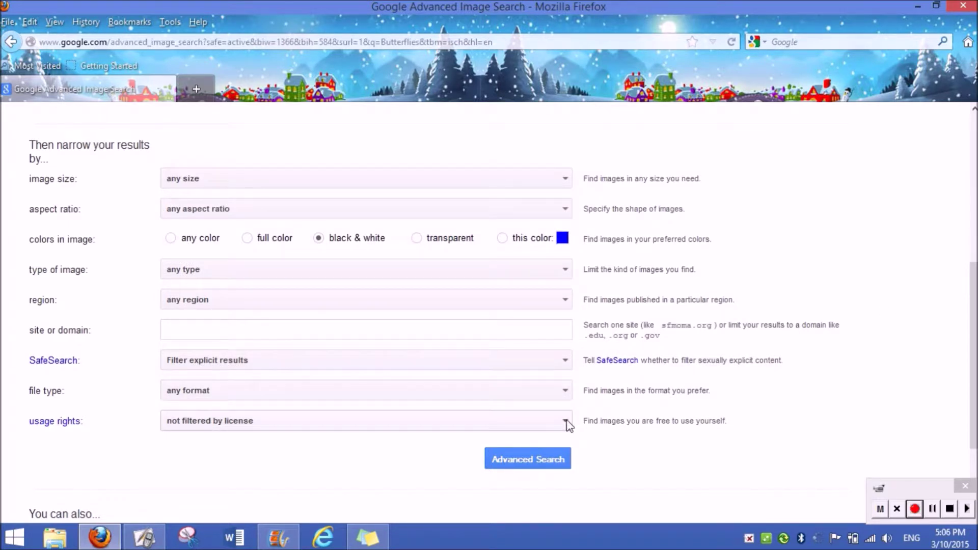
left_click(565, 422)
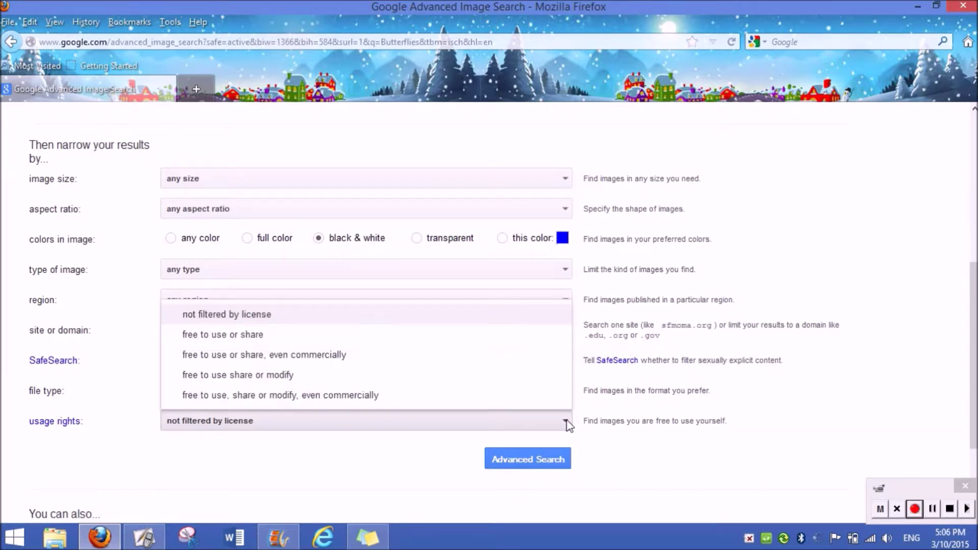
left_click(309, 336)
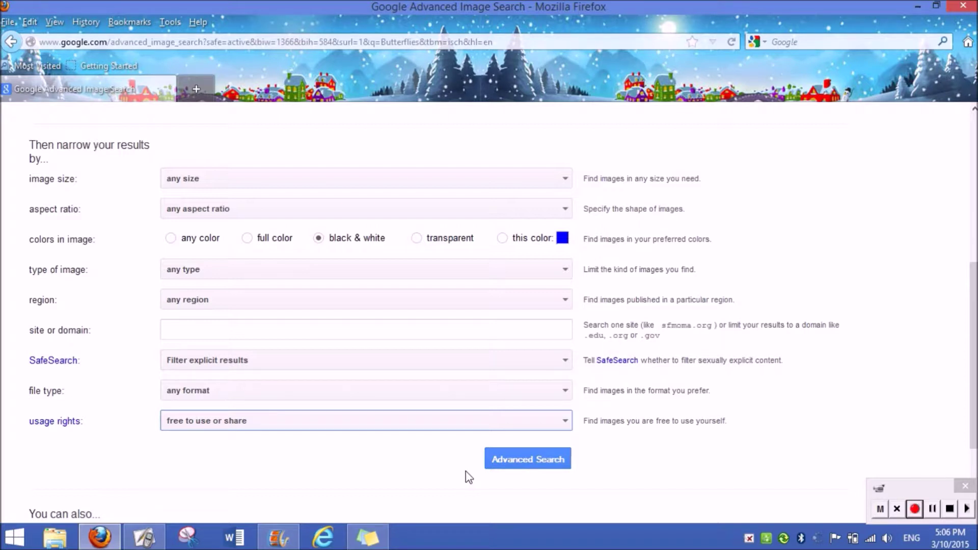
left_click(533, 467)
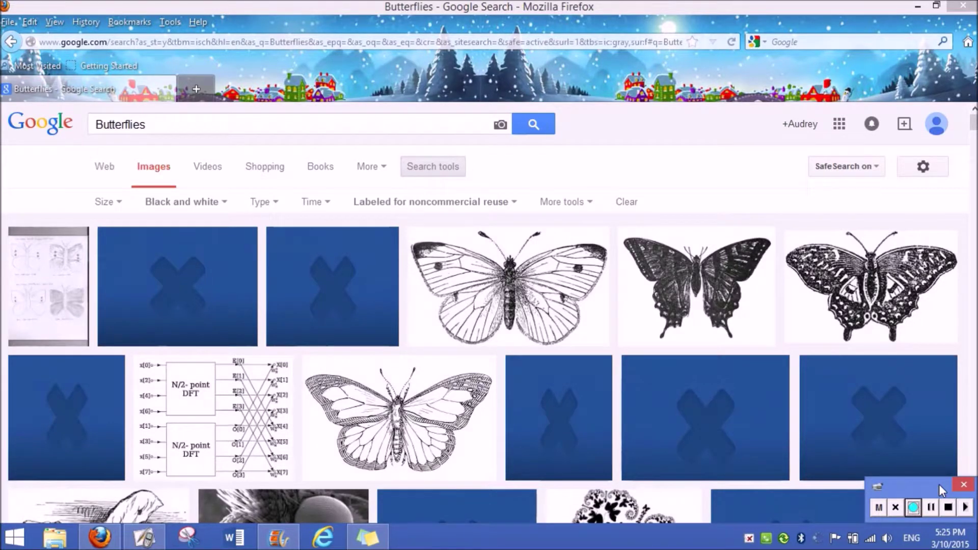
Hide the search filters row above the black-and-white, reusable Butterflies images
left_click(435, 177)
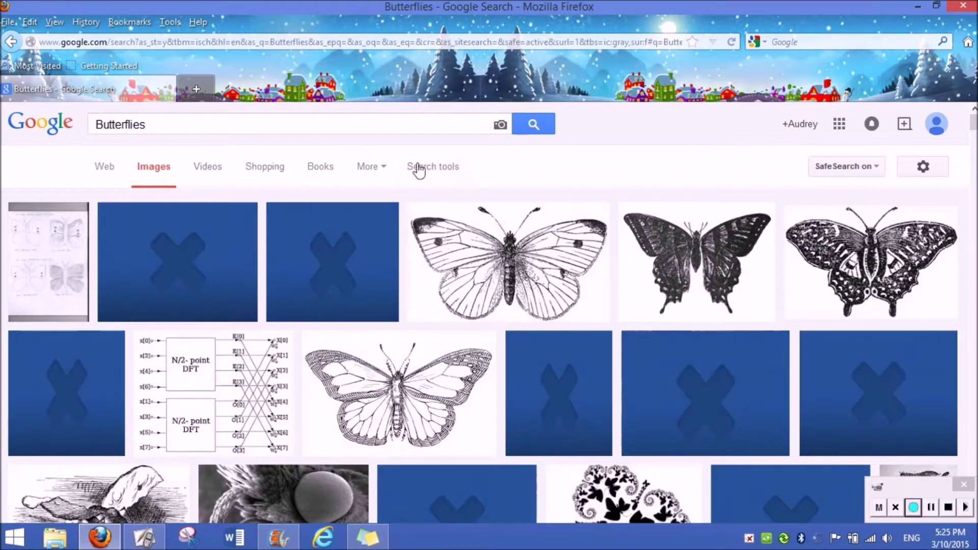
Switch the Search tools color filter from black and white to blue
left_click(433, 173)
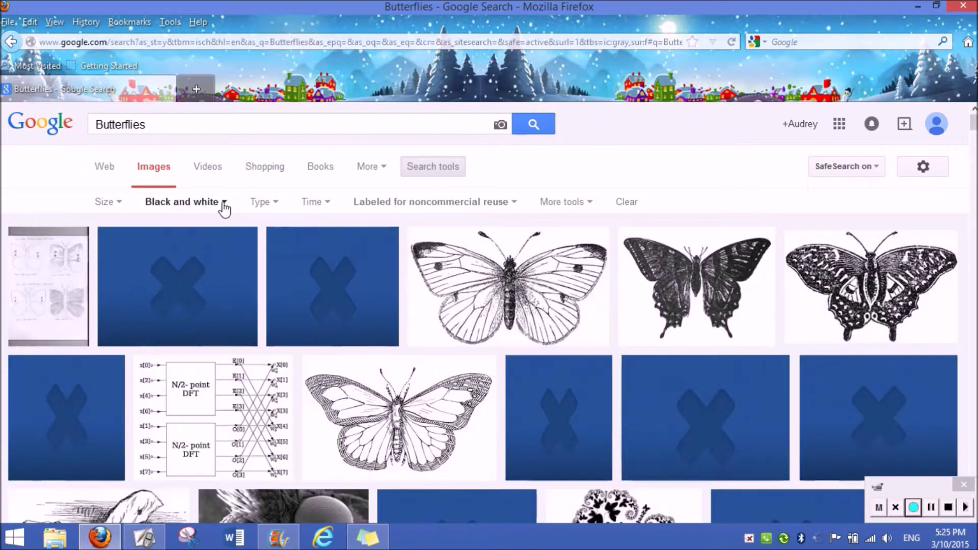
left_click(224, 204)
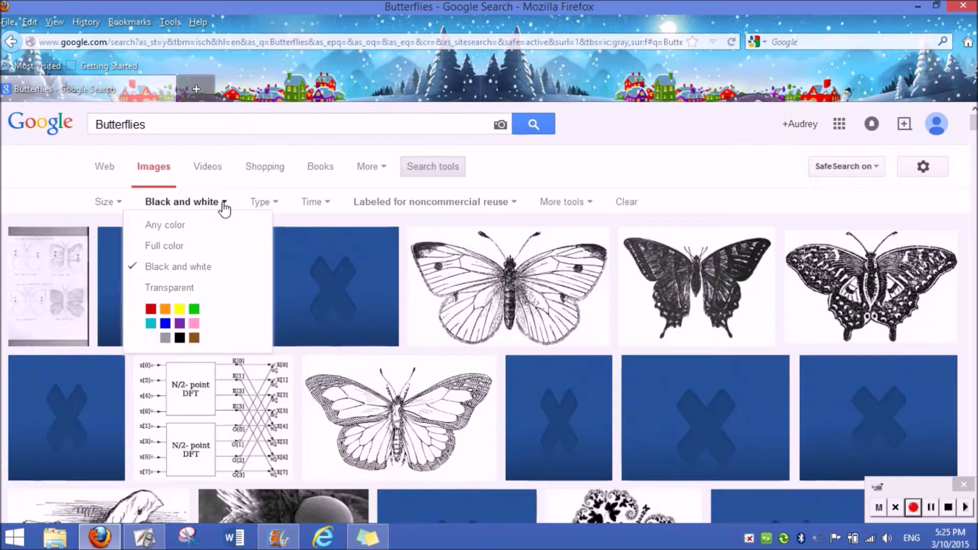
left_click(165, 324)
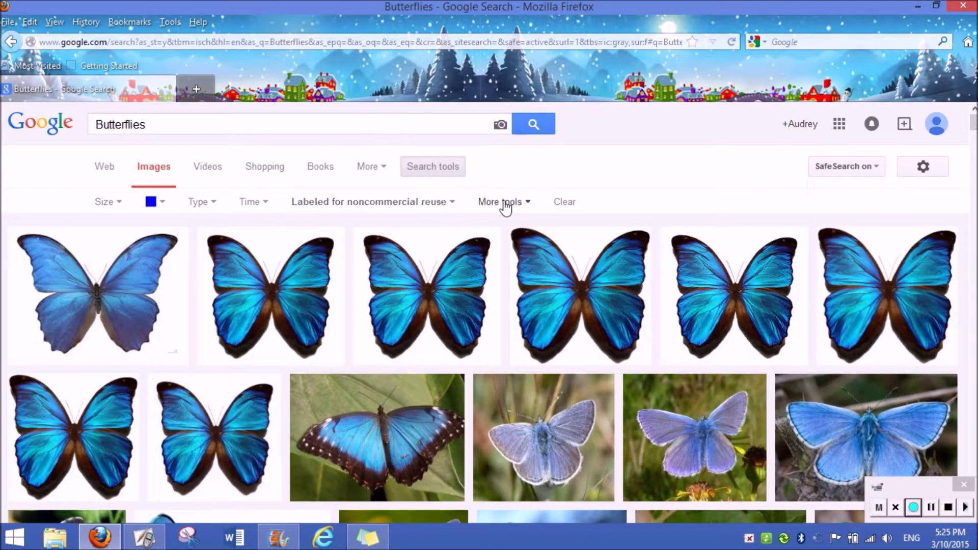
Clear all filters, then set the Search tools size filter to Icon
left_click(566, 202)
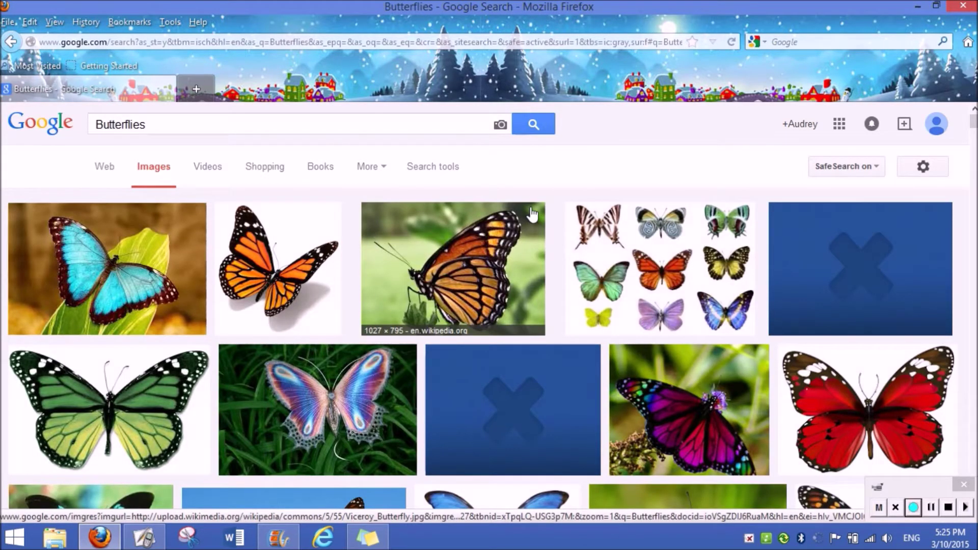
left_click(438, 169)
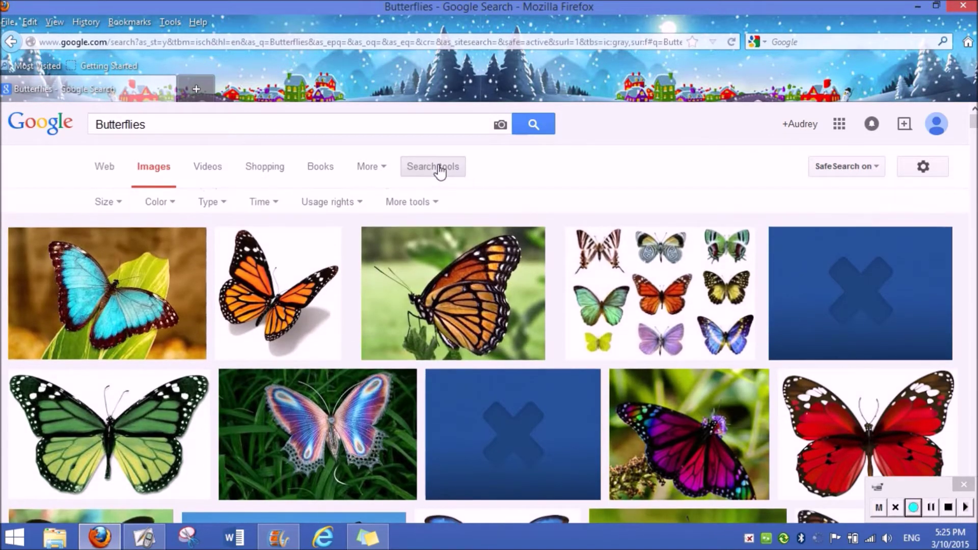
left_click(359, 204)
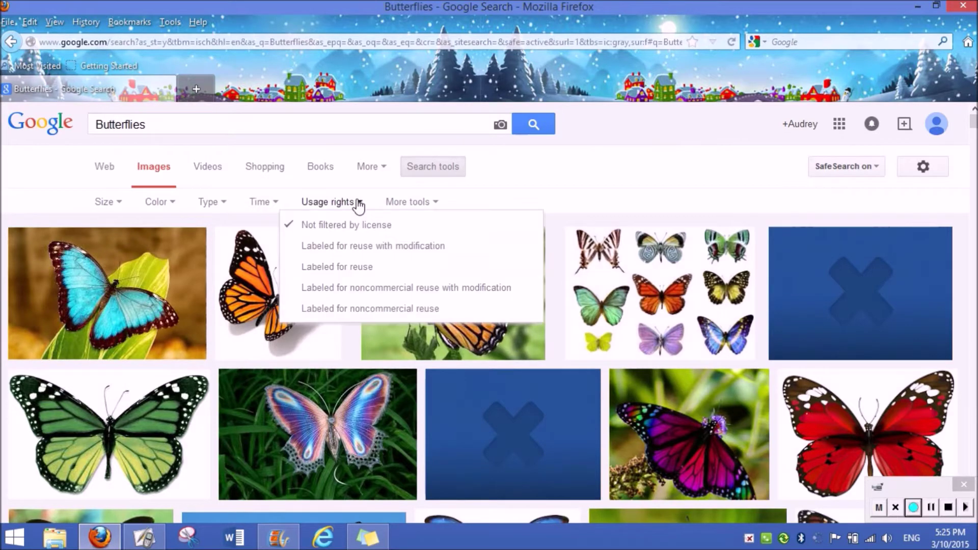
left_click(279, 211)
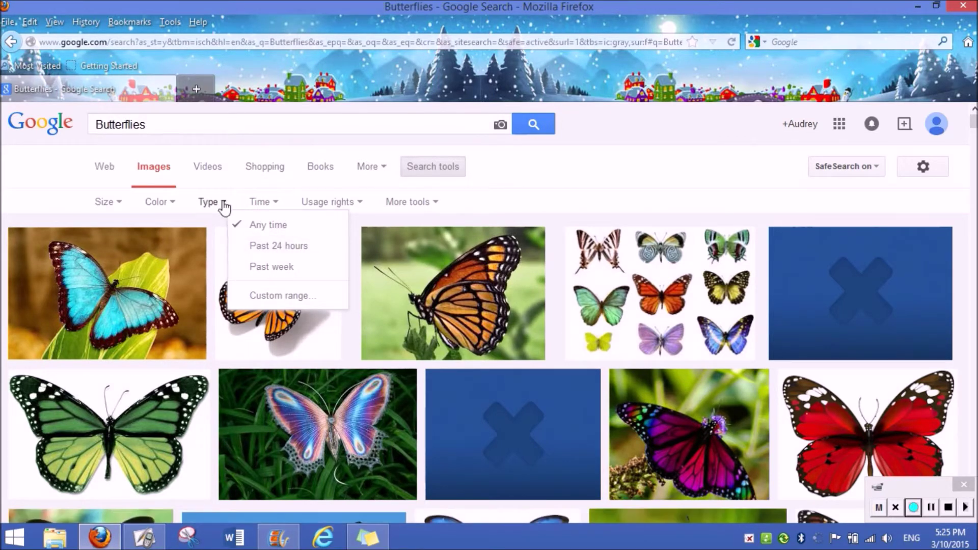
left_click(122, 205)
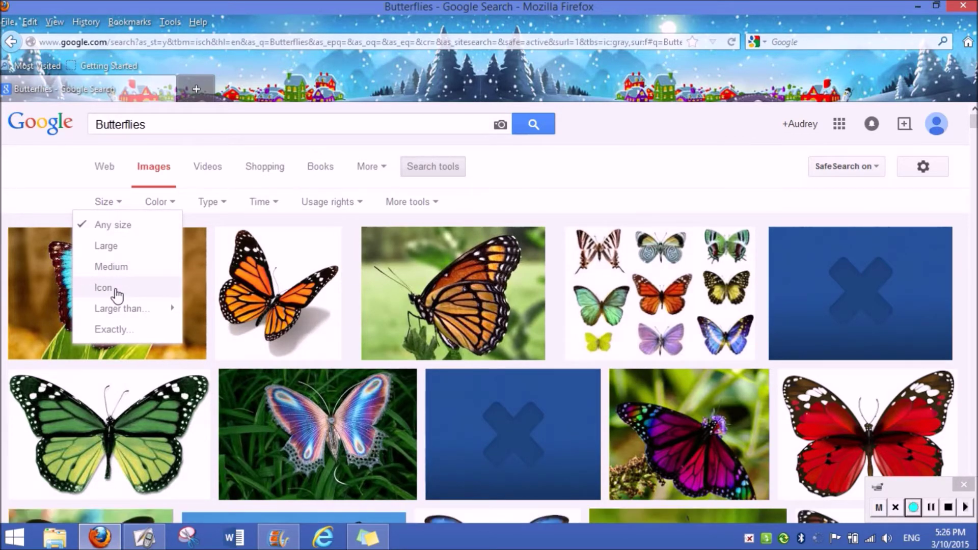
left_click(104, 288)
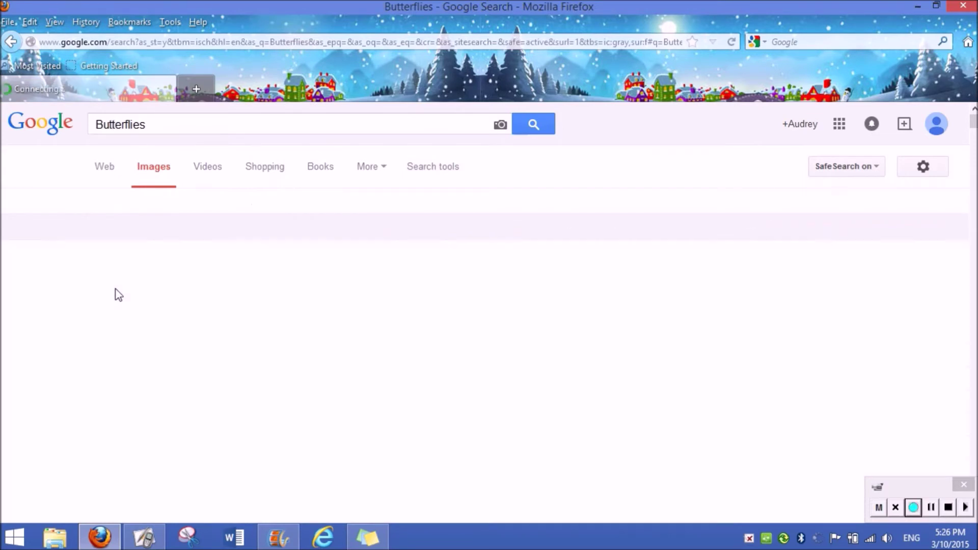